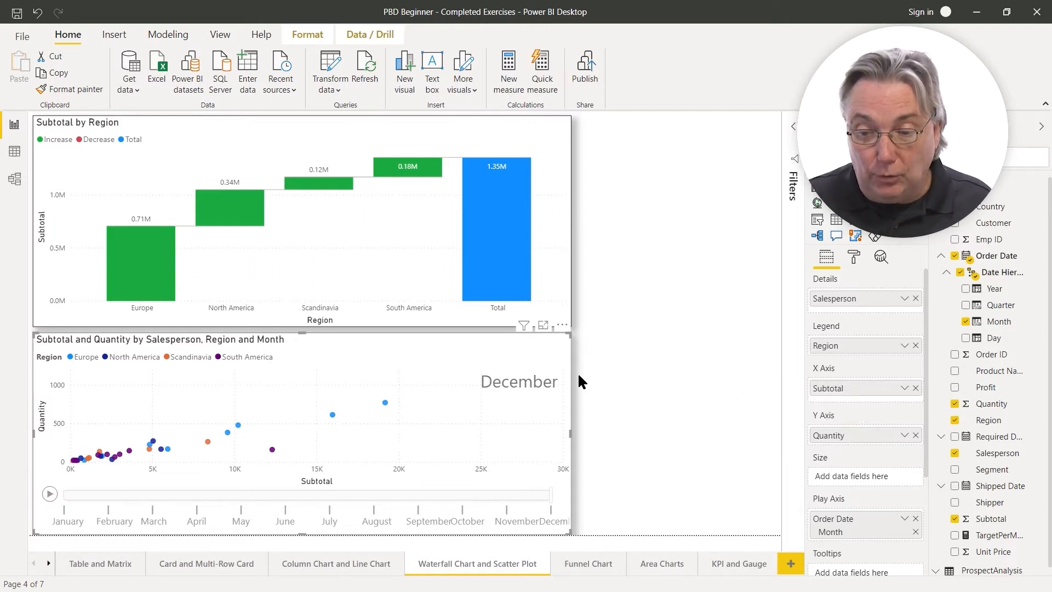
Switch to the PBD Beginner report and add an empty scatter chart below the waterfall chart on Page 1.
mouse_move(385, 403)
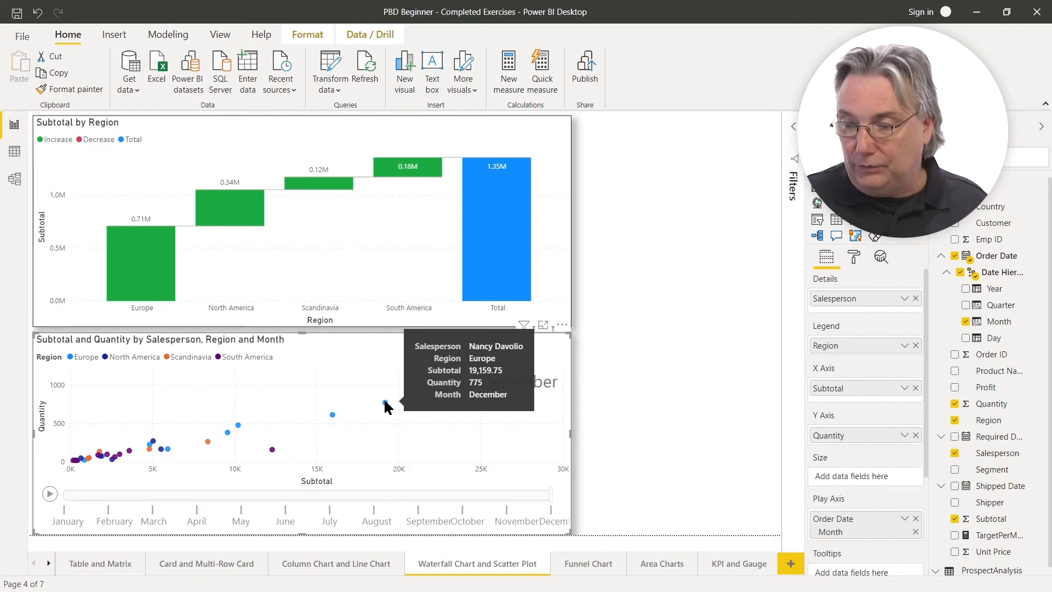
click(689, 391)
key(alt+Tab)
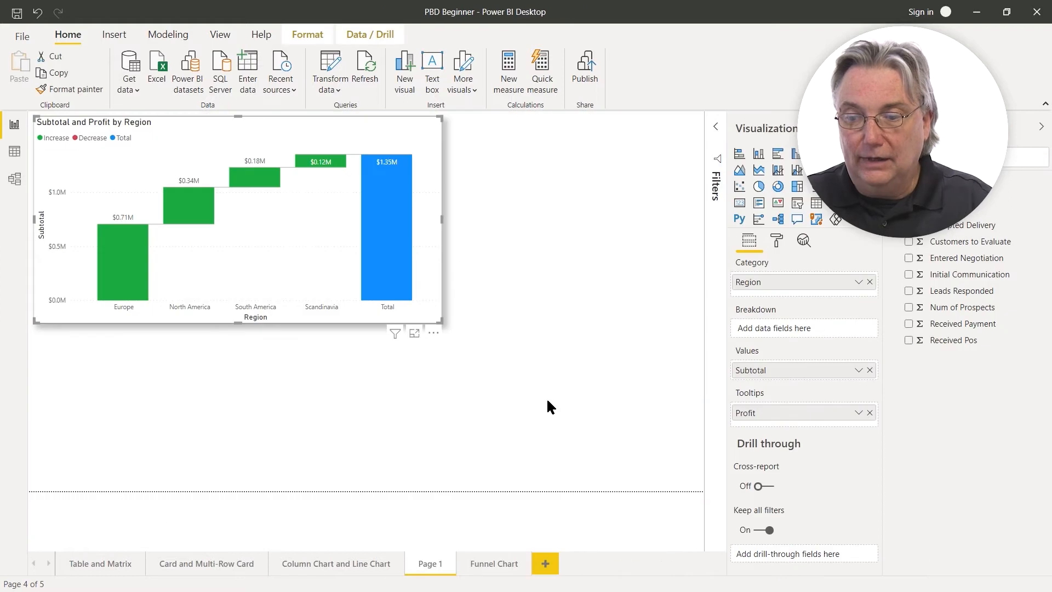
click(373, 390)
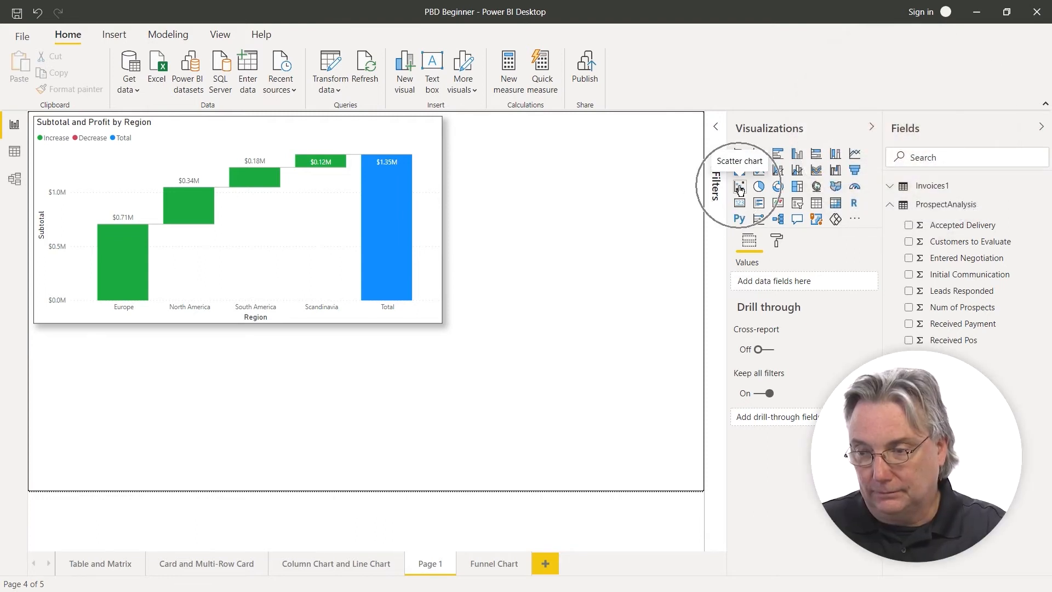
click(739, 187)
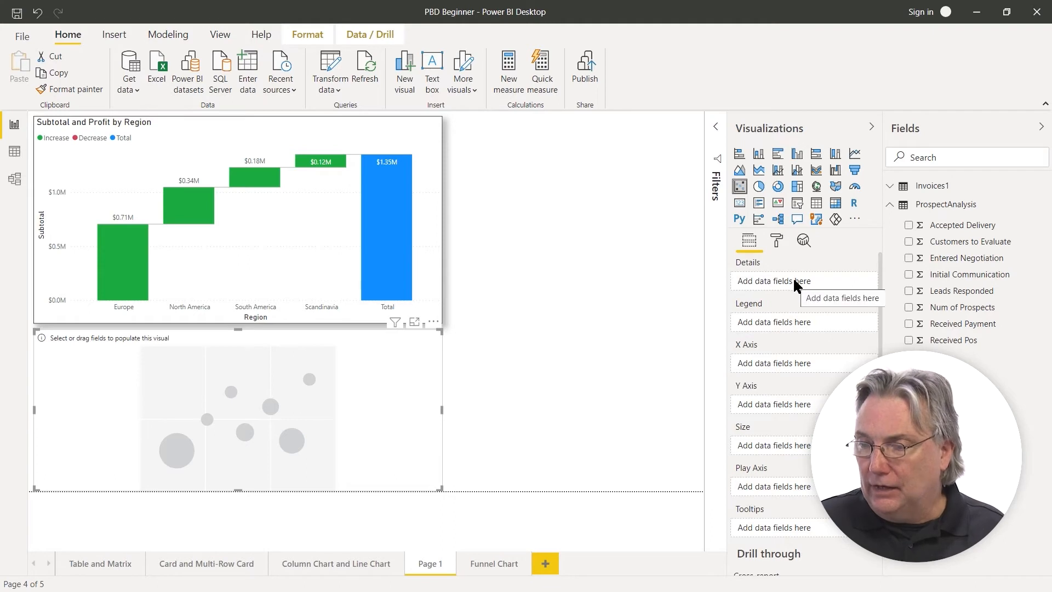
Assign Customer from the Invoices1 table to the scatter chart's Details and Region to its Legend.
click(890, 204)
click(889, 187)
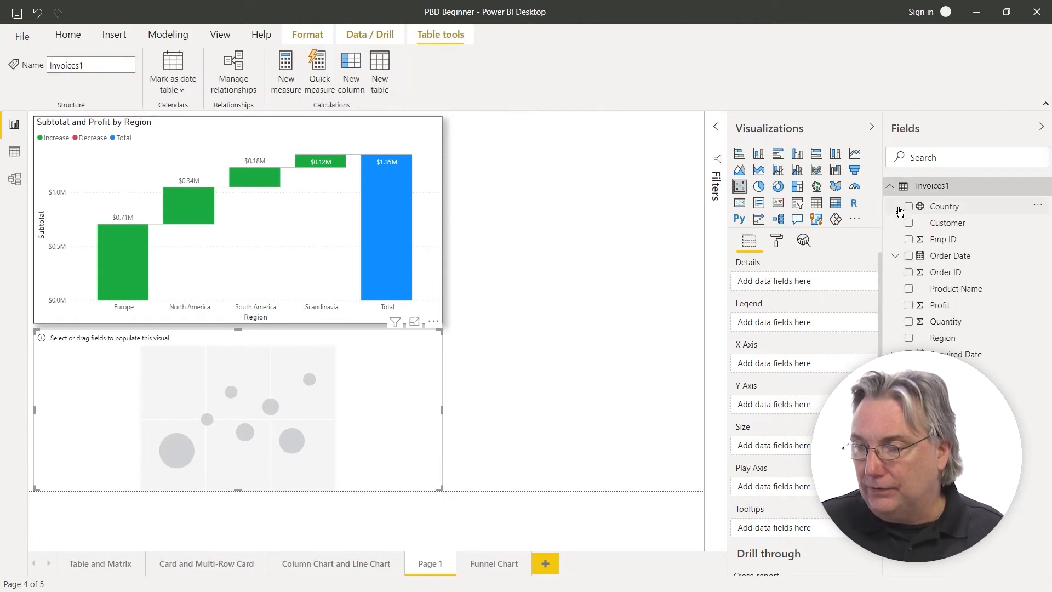
drag(933, 223, 788, 283)
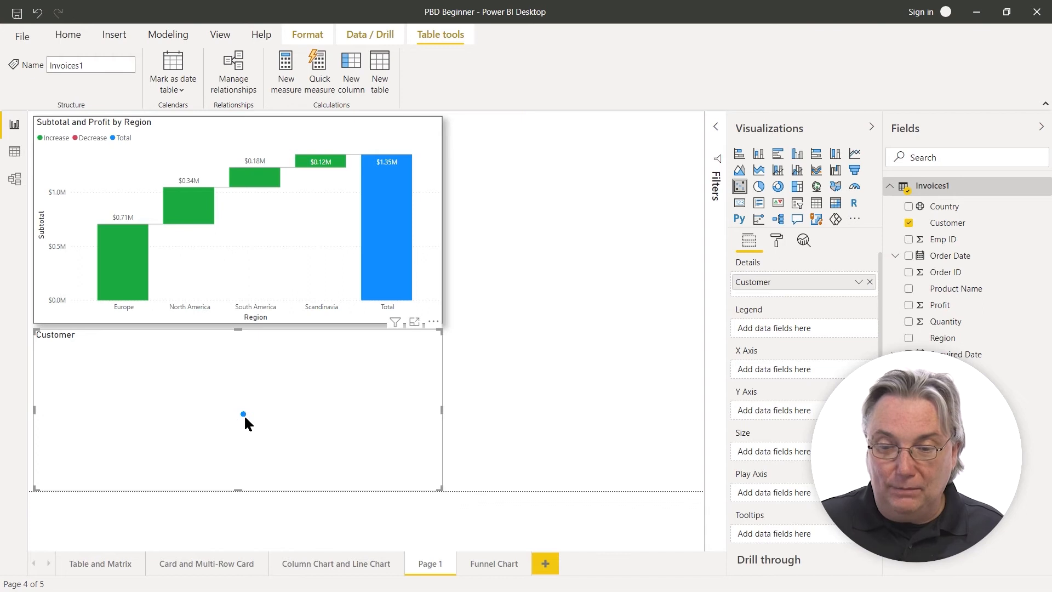
mouse_move(243, 420)
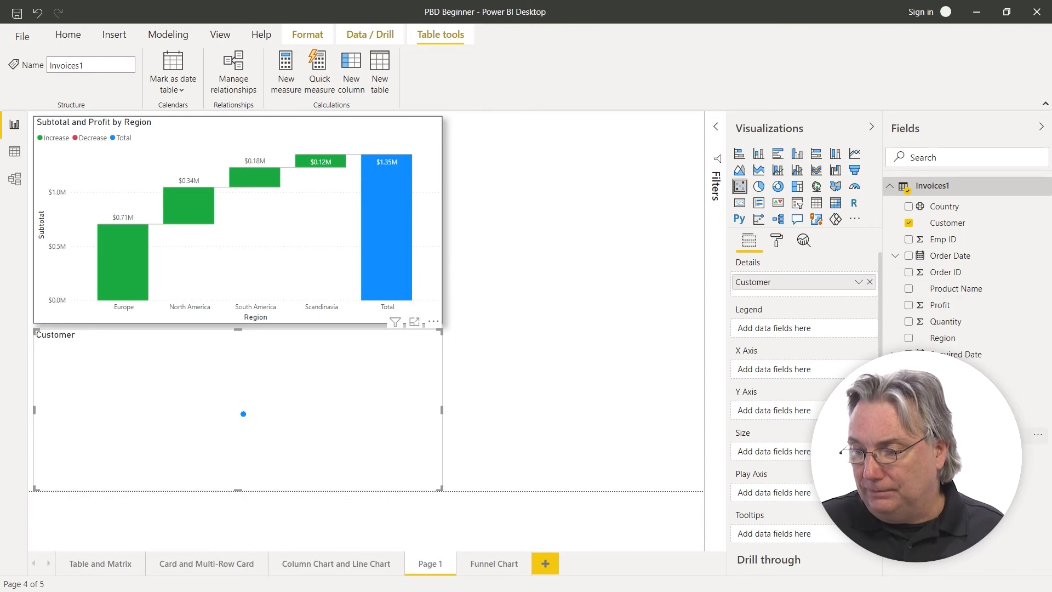
drag(943, 338, 795, 329)
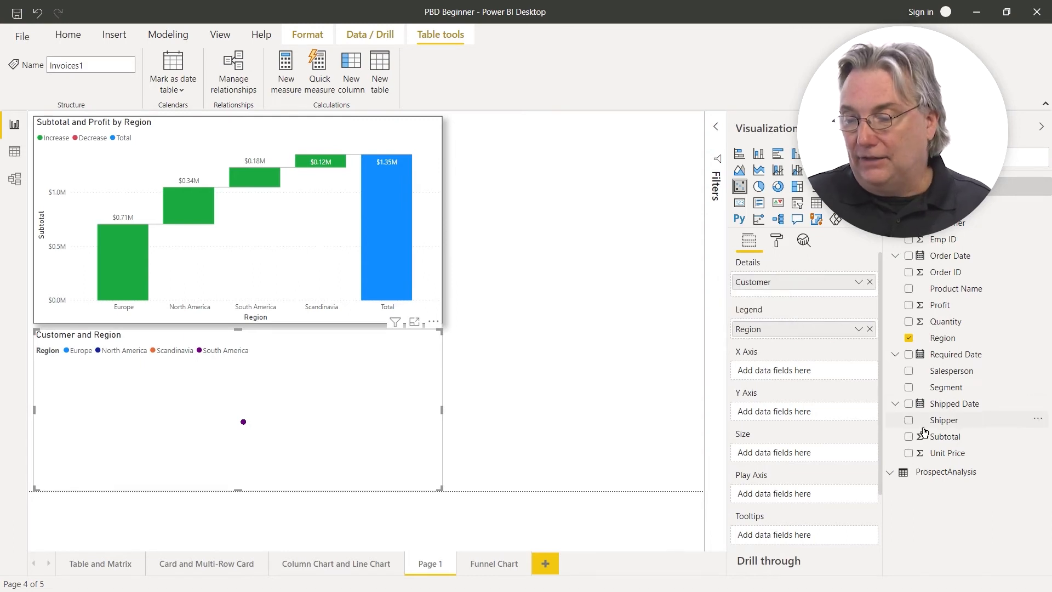
Plot Subtotal on the scatter chart's X axis against Quantity on the Y axis, with Profit in the tooltips.
drag(938, 438, 786, 373)
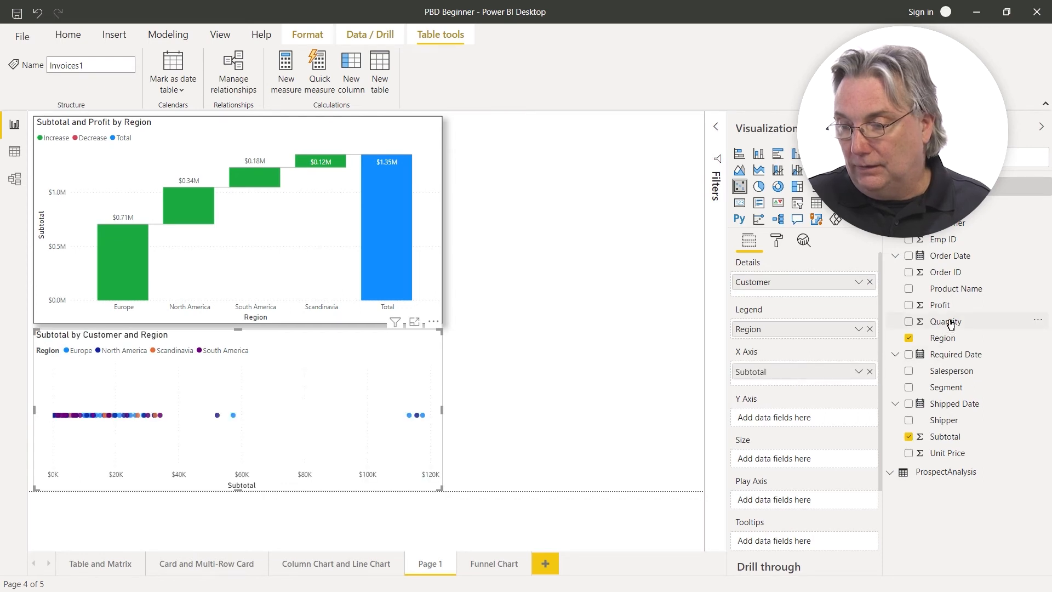
drag(946, 322, 798, 421)
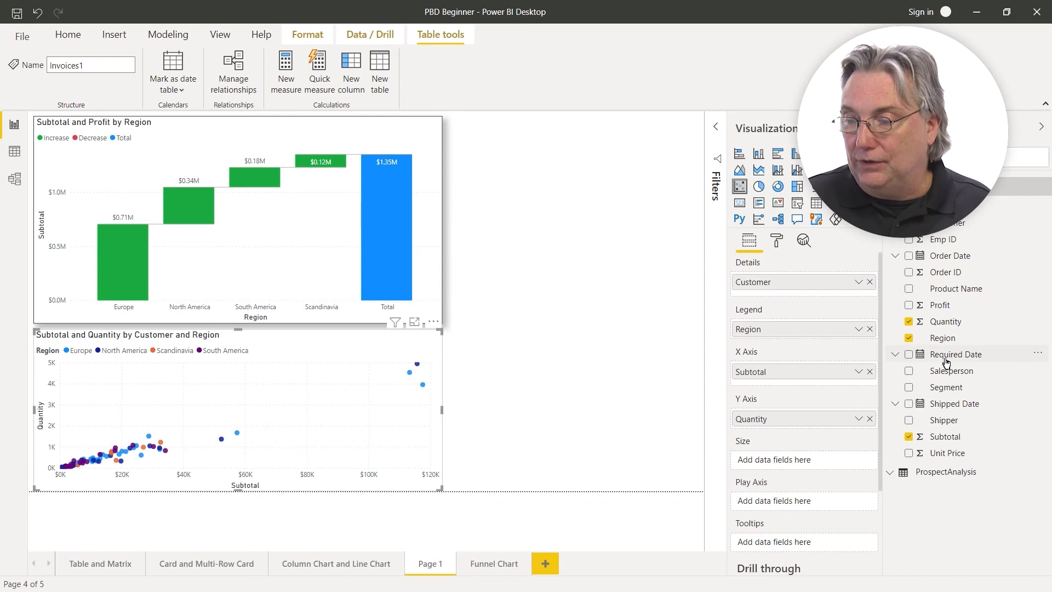
drag(944, 305, 783, 524)
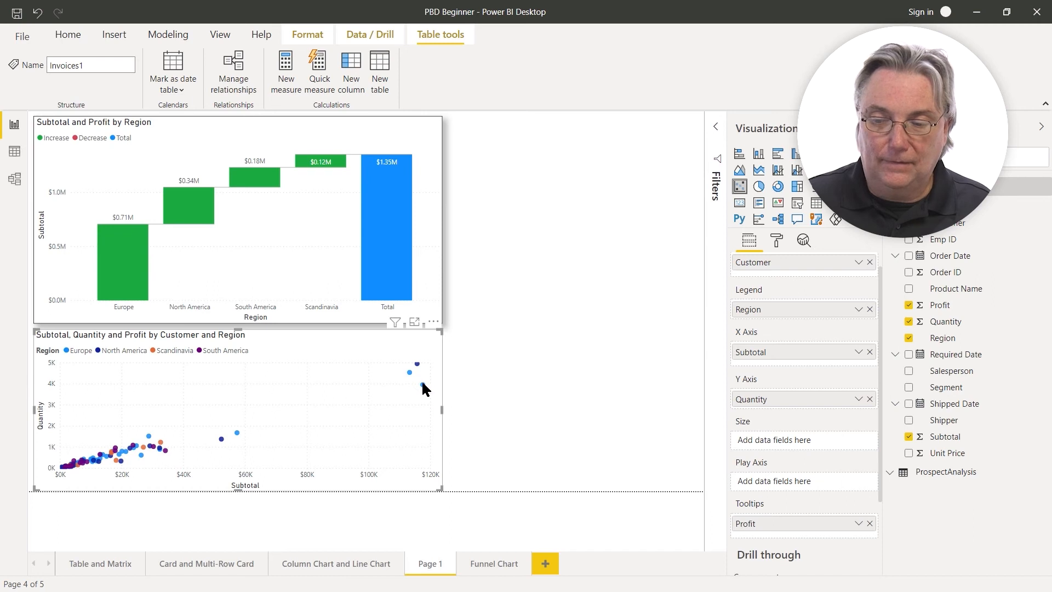
mouse_move(423, 387)
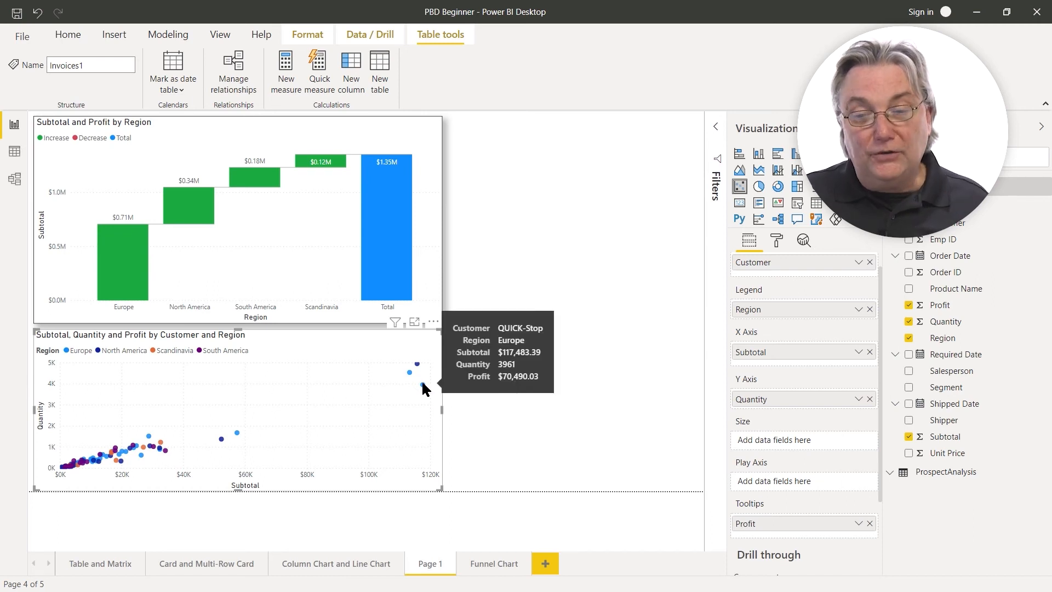
Cross-filter the scatter chart by South America, North America and Europe from the waterfall bars, and clear the selection.
mouse_move(251, 164)
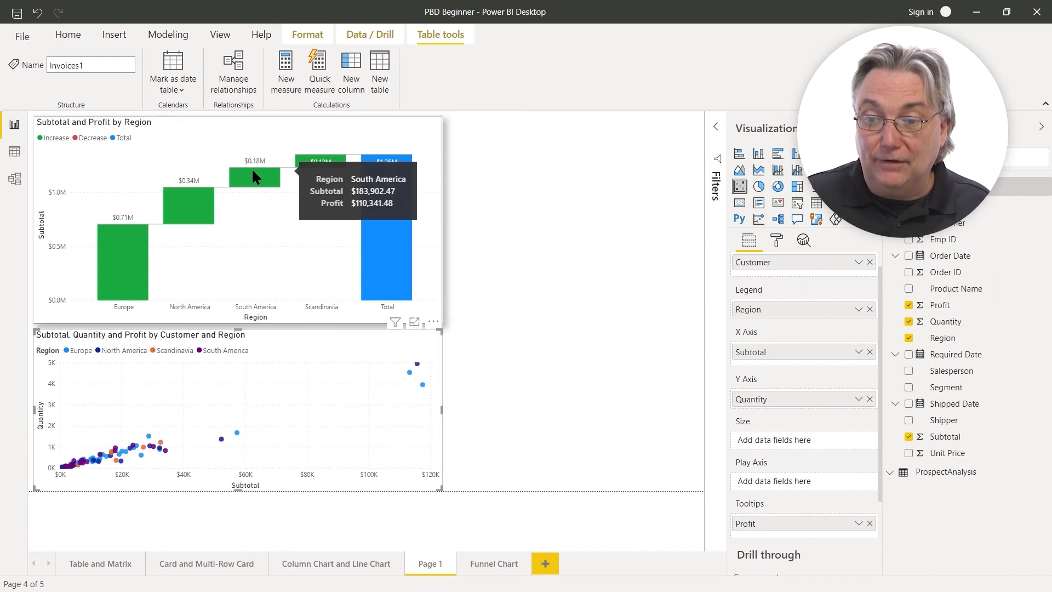
click(254, 178)
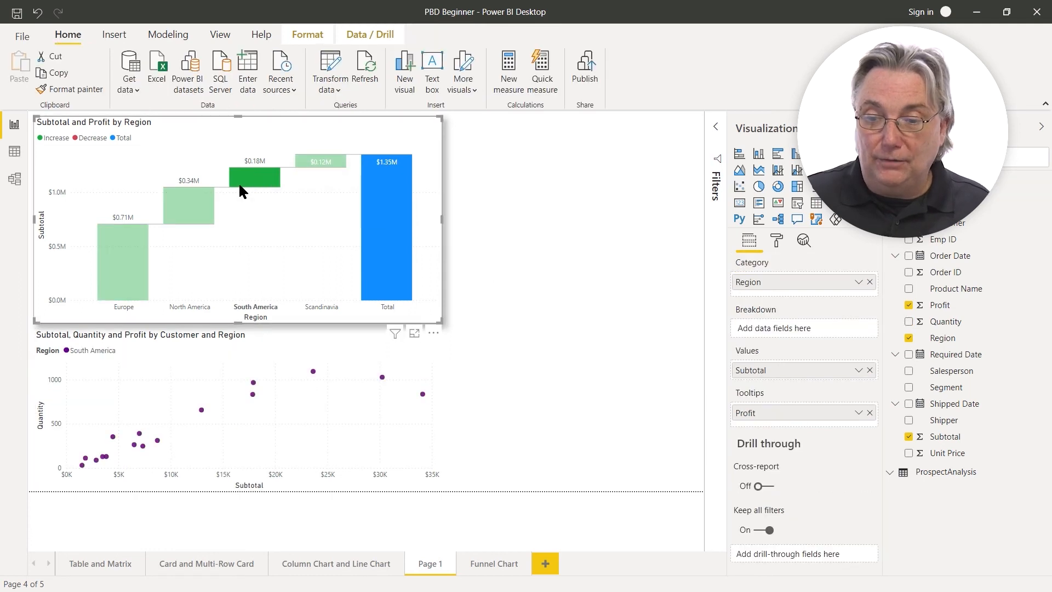
click(188, 201)
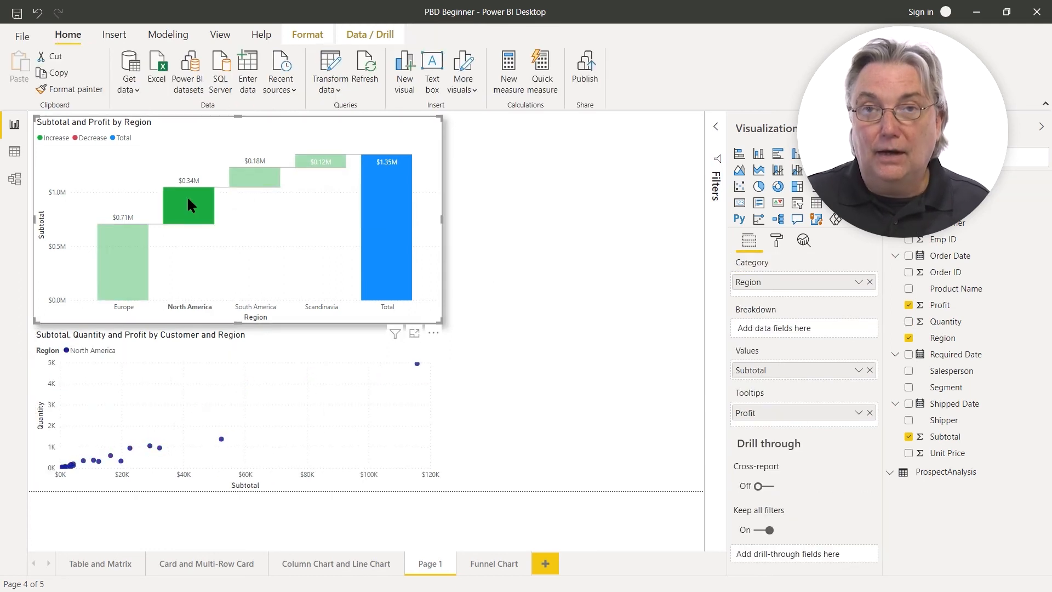
click(130, 239)
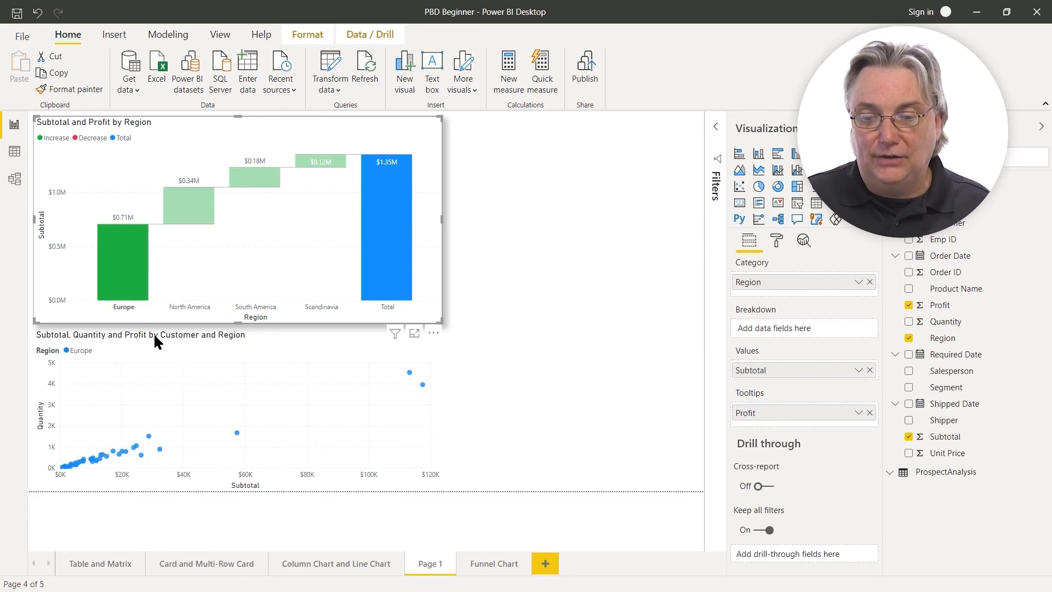
click(235, 435)
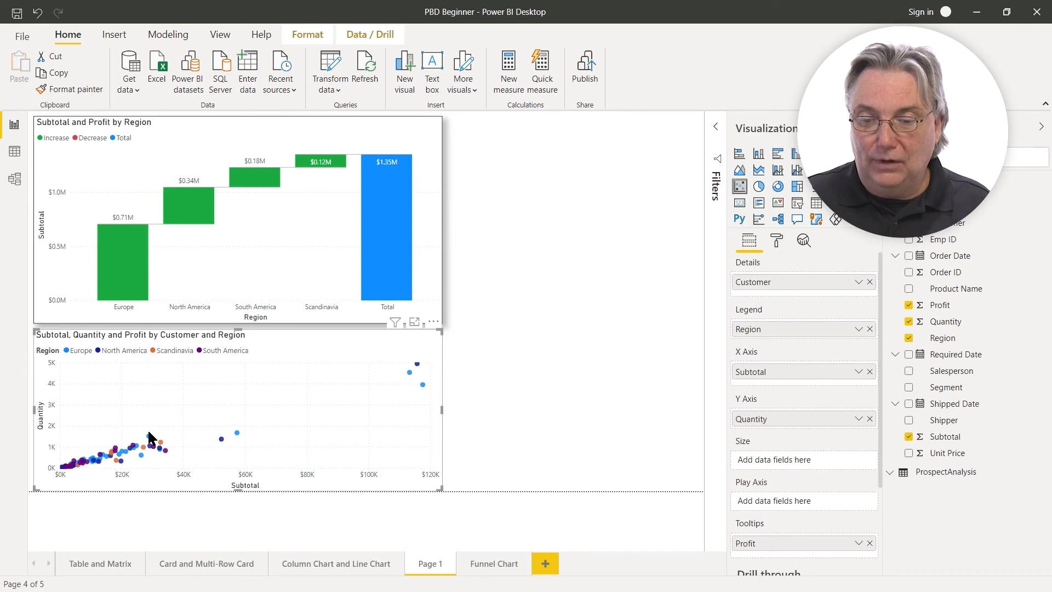
Filter the waterfall chart by Scandinavia and North America from the scatter chart's legend, and clear the selection.
click(169, 349)
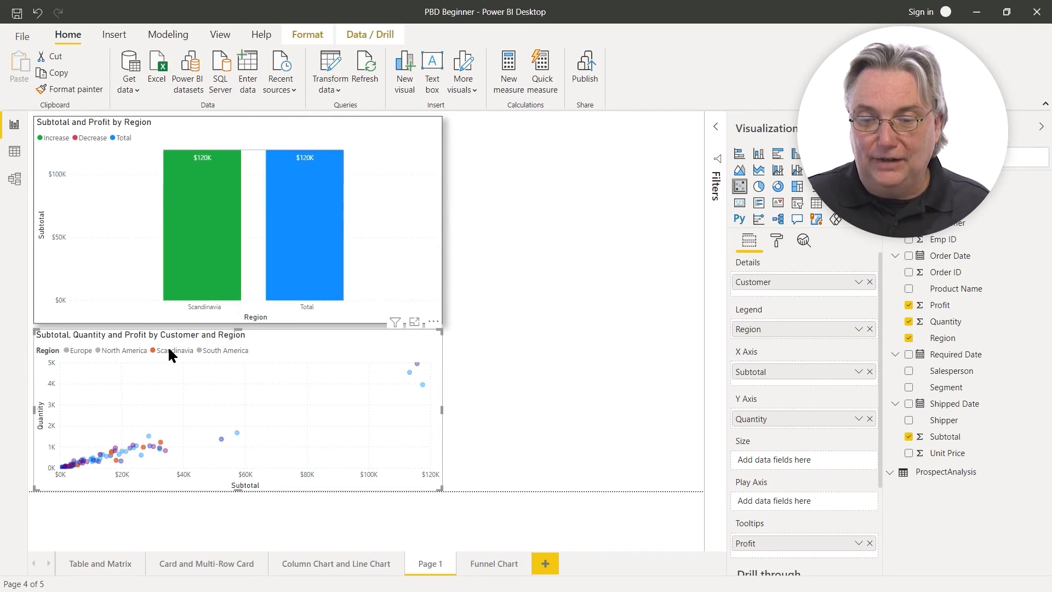
click(121, 350)
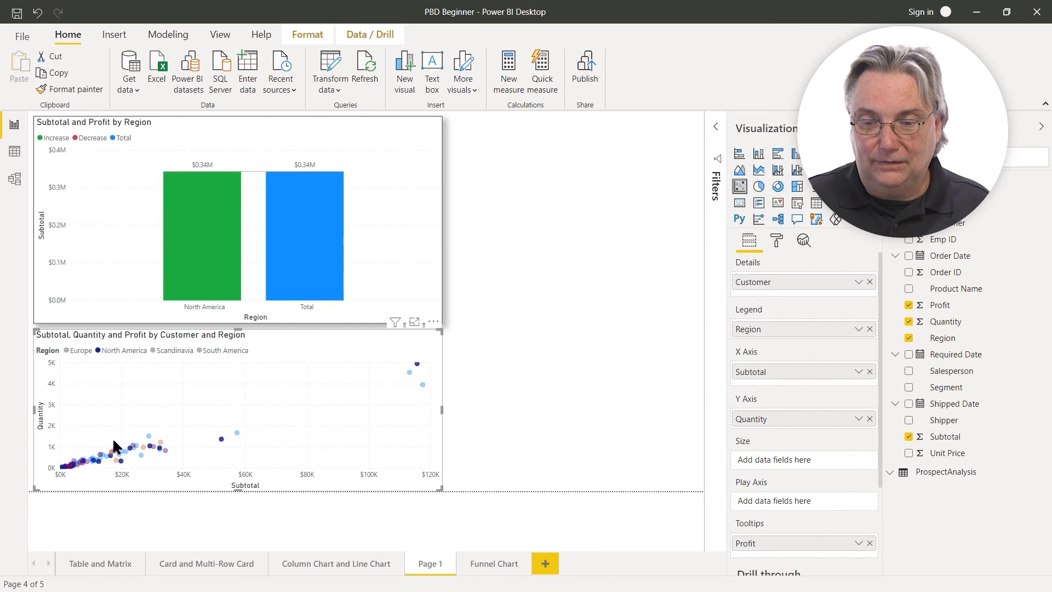
click(97, 455)
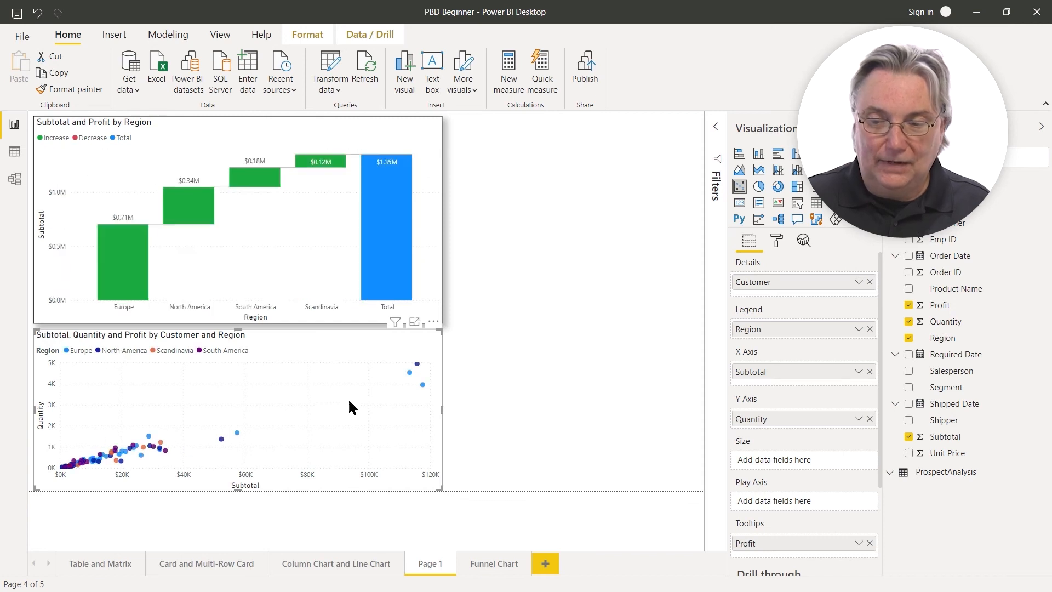
click(508, 344)
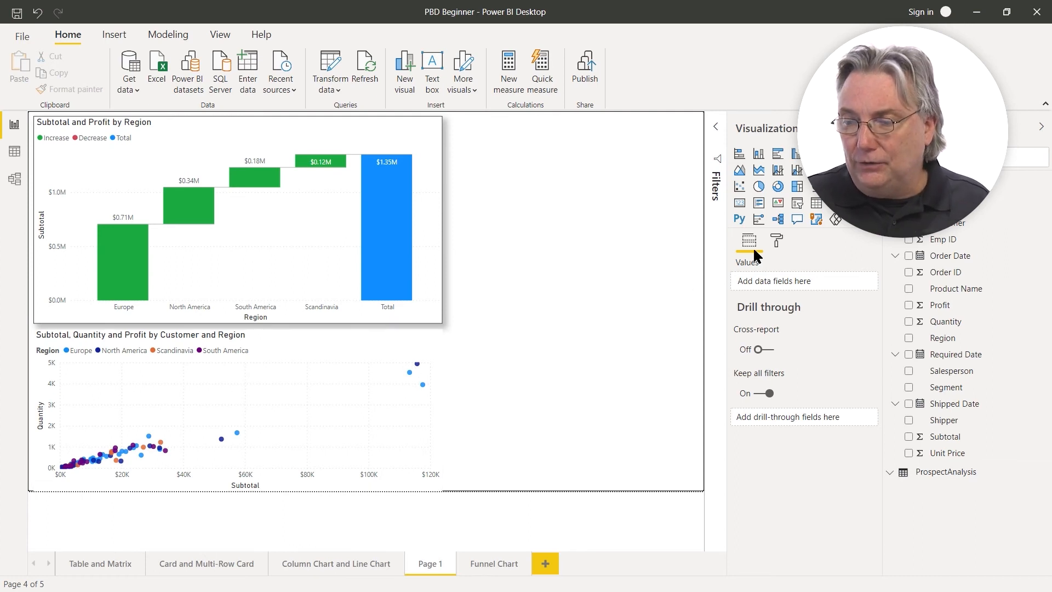
Turn on the border and shadow for the scatter chart.
click(776, 241)
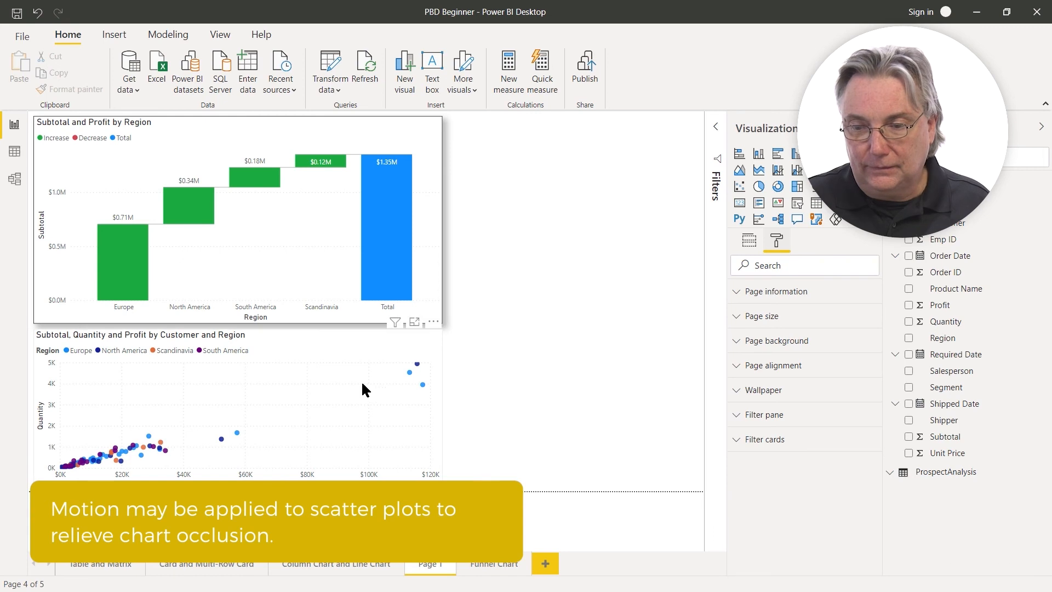
click(347, 370)
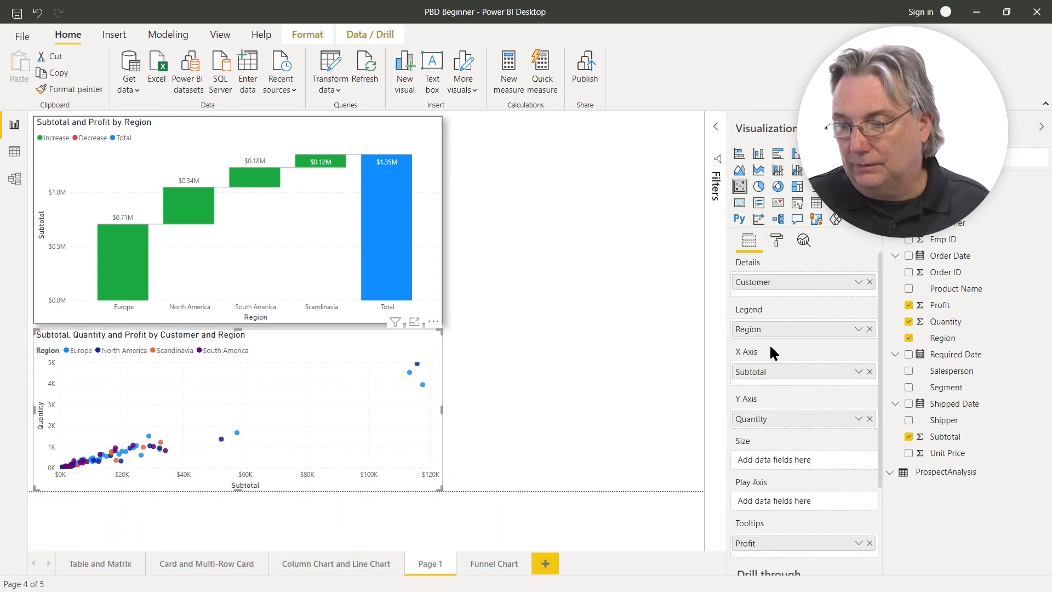
click(775, 243)
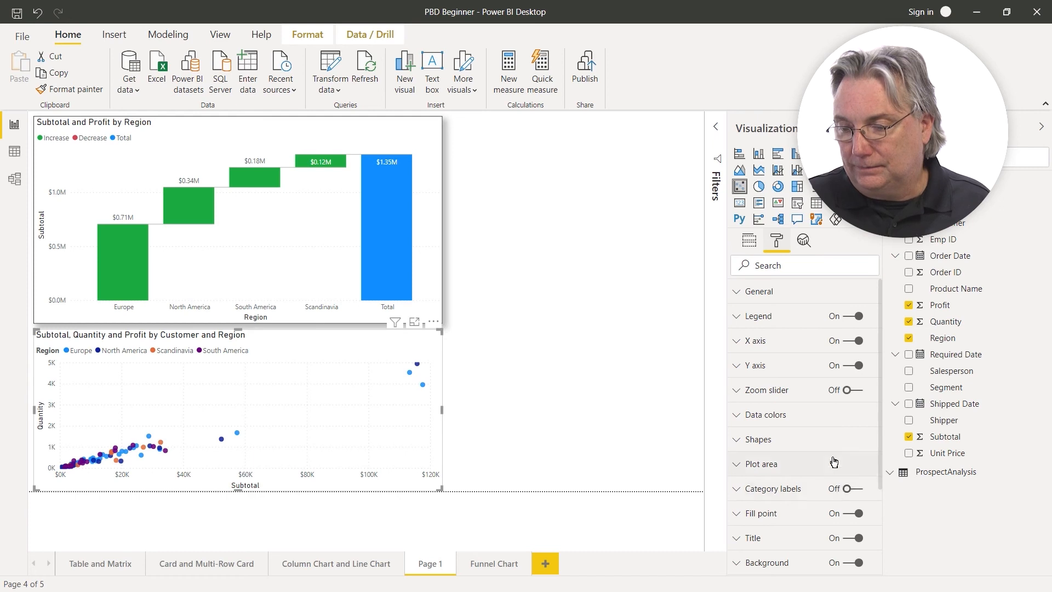
scroll(832, 485, down, 3)
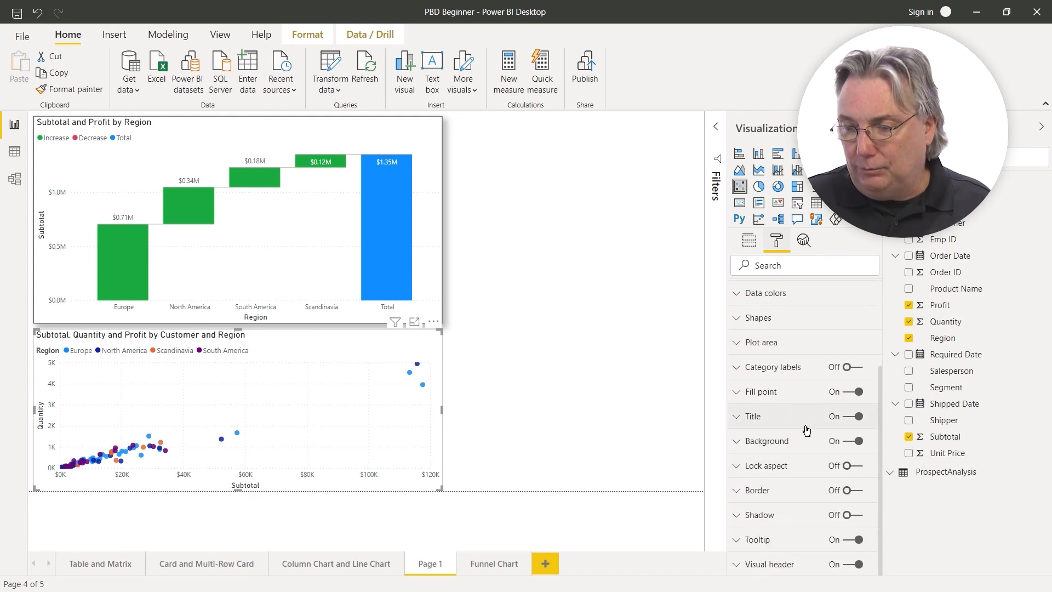
click(855, 490)
click(862, 518)
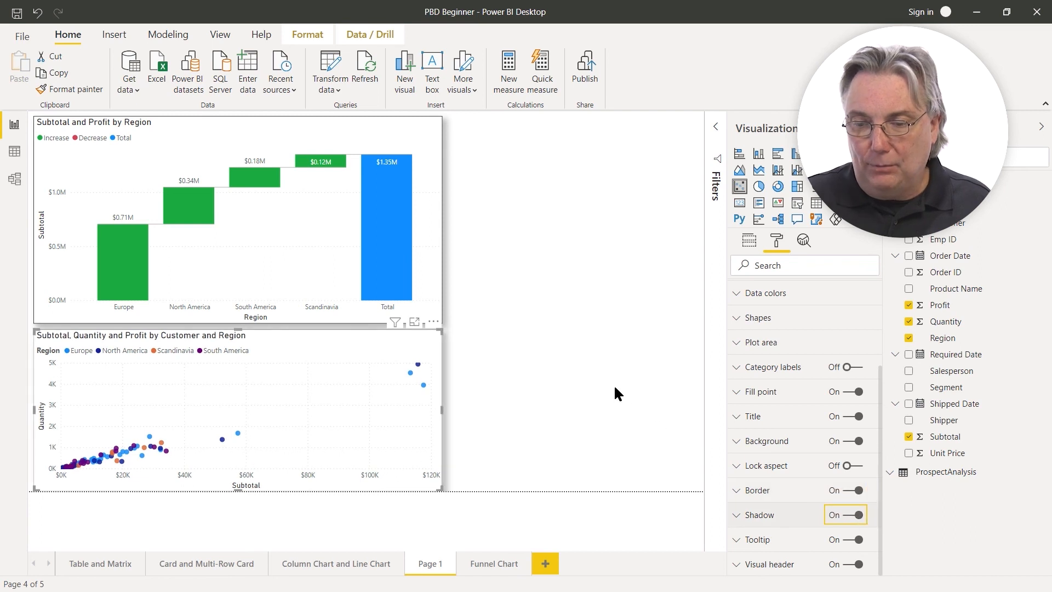
click(588, 368)
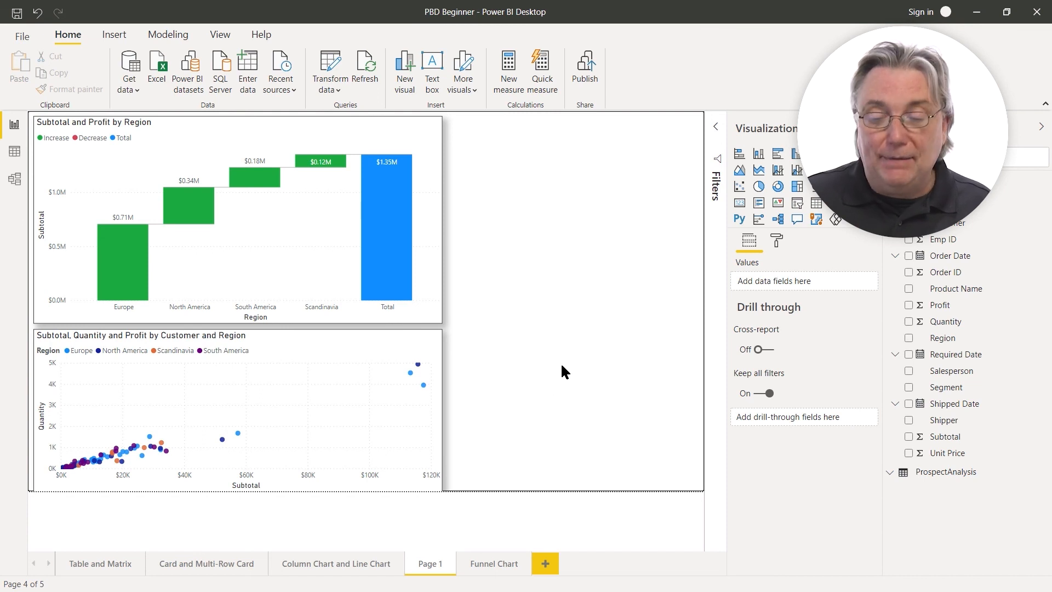
Rename the report page Page 1 as Waterfall Chart and Scatter Plot.
double_click(428, 564)
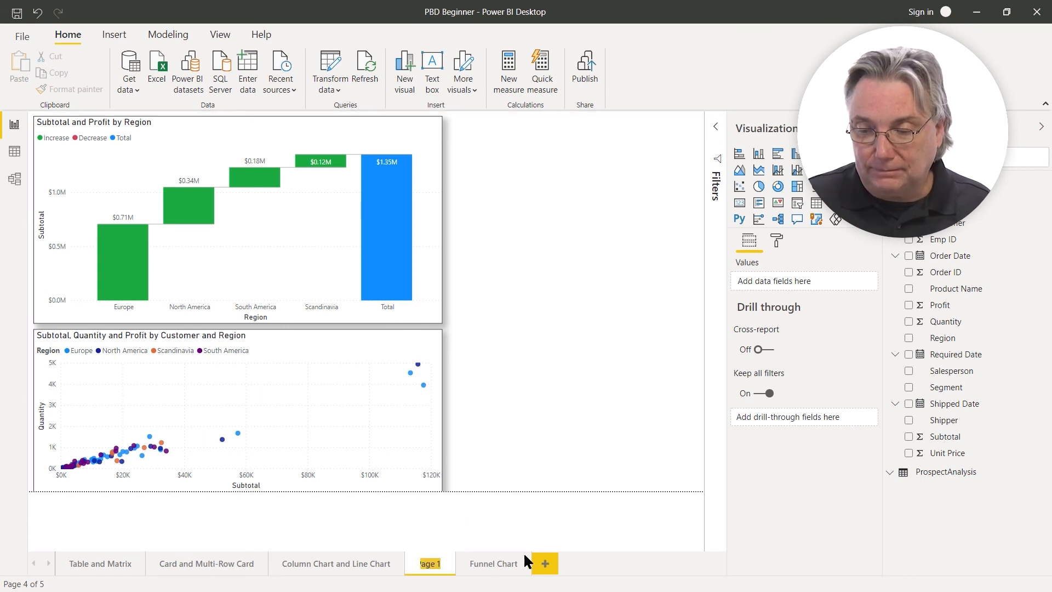
text(W)
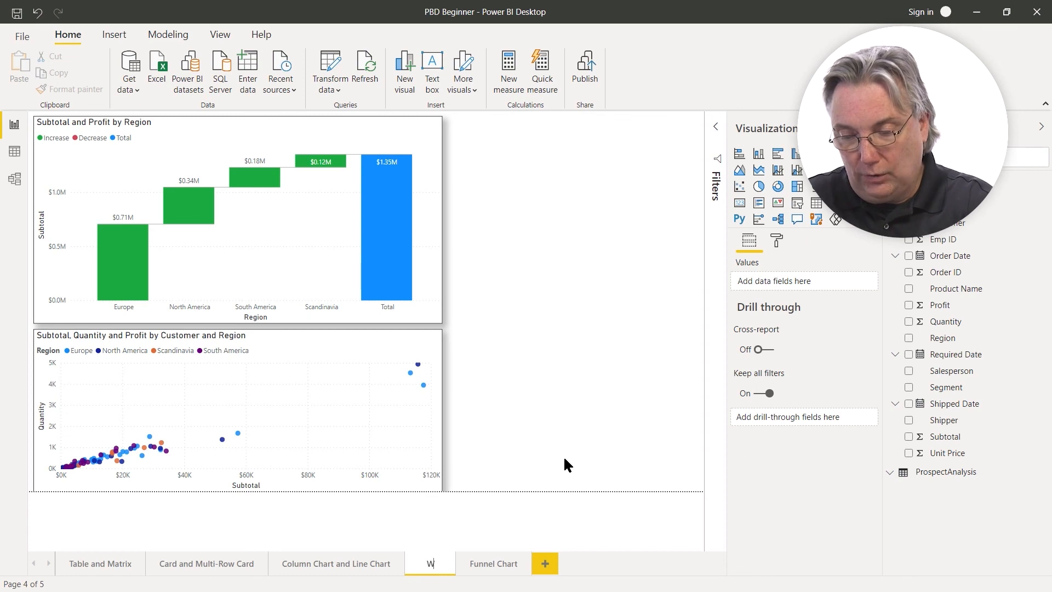
text(aterfall)
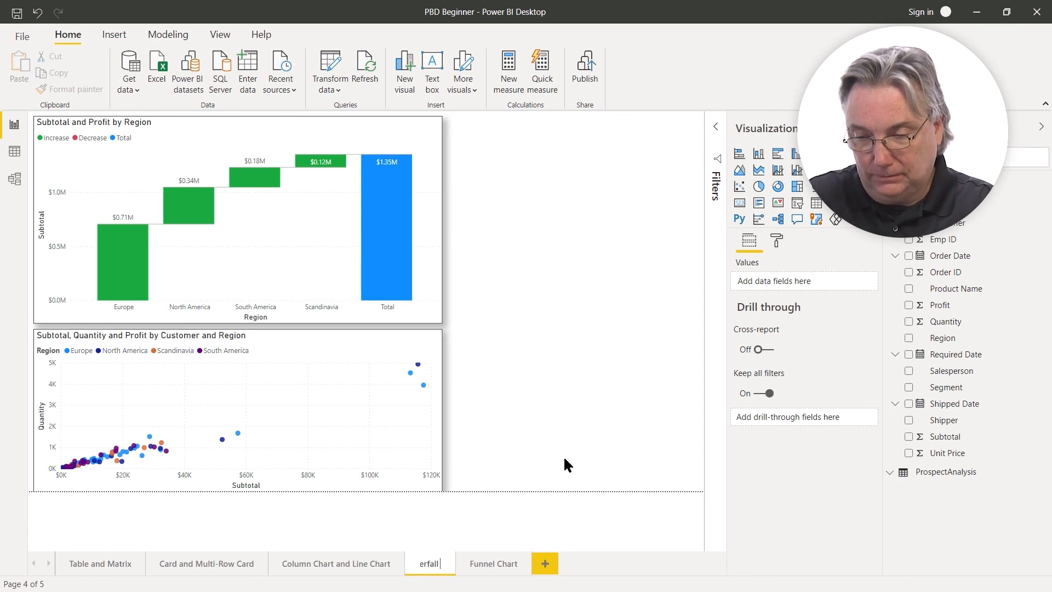
text( Chart and)
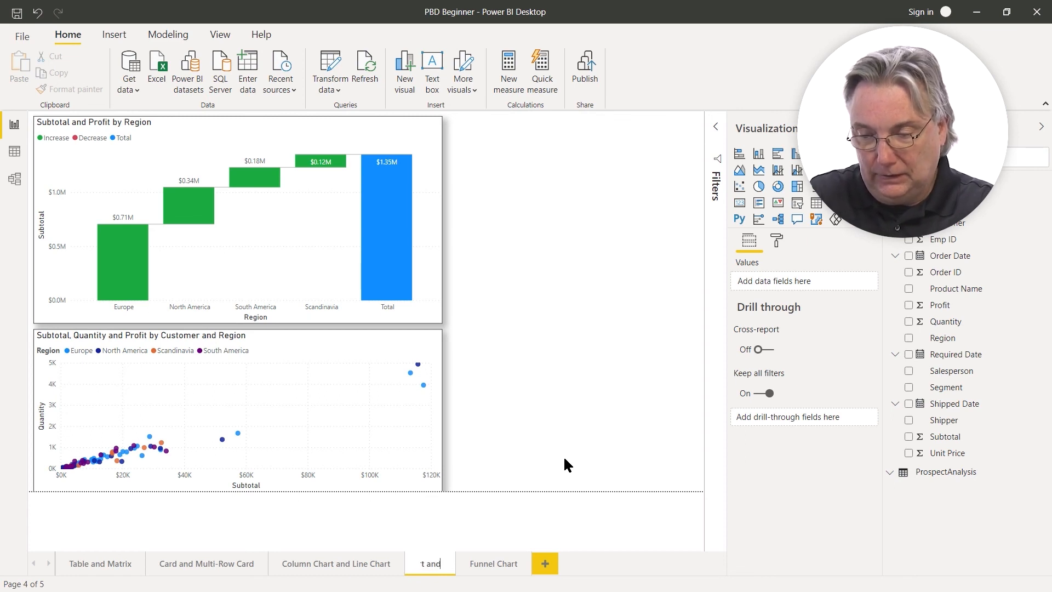
text( Scatter Plot)
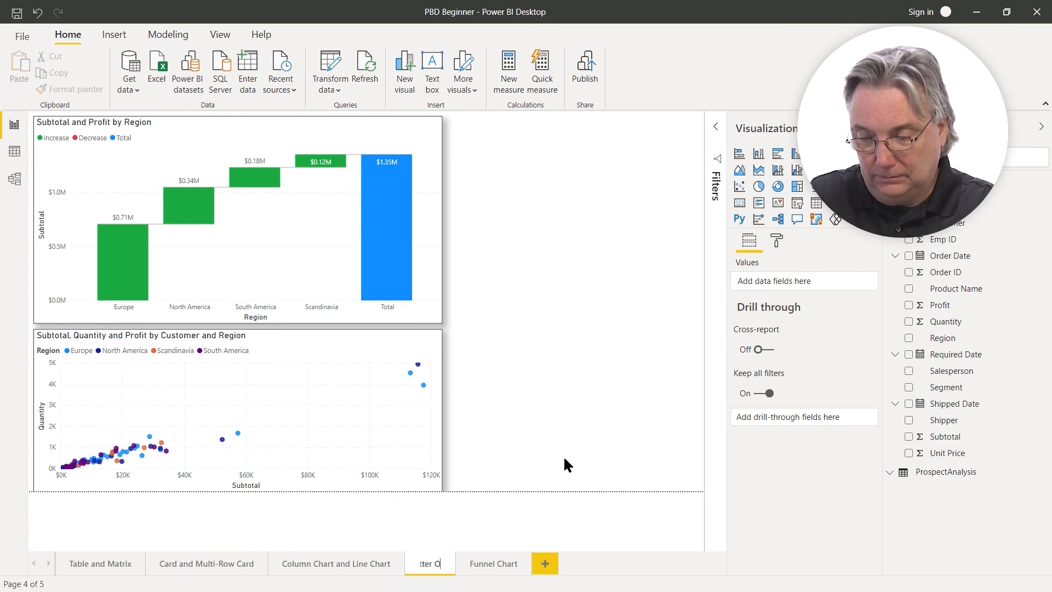
key(BackSpace)
key(BackSpace)
key(BackSpace)
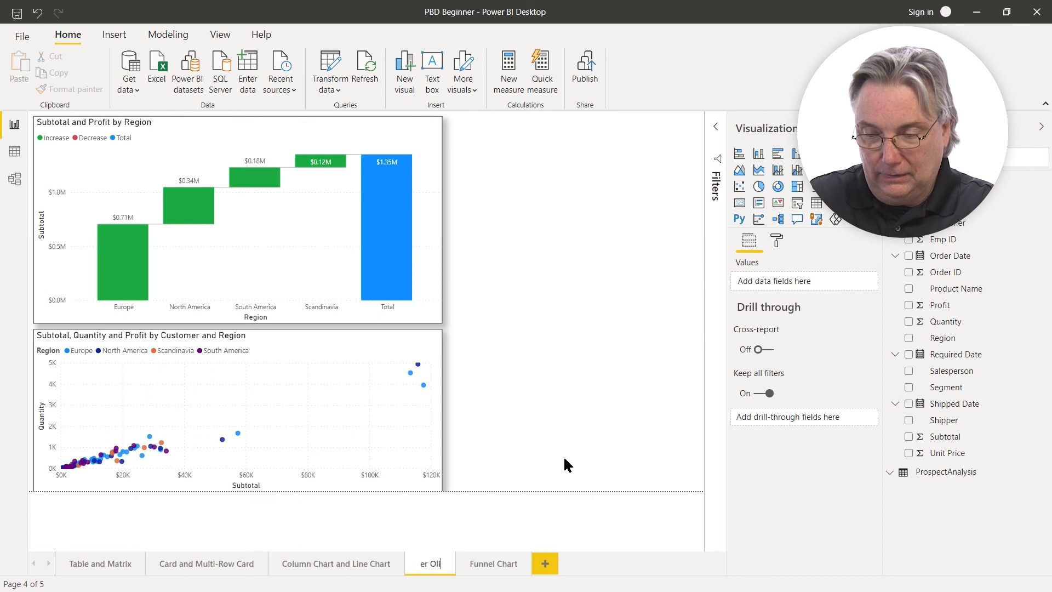
text(lot)
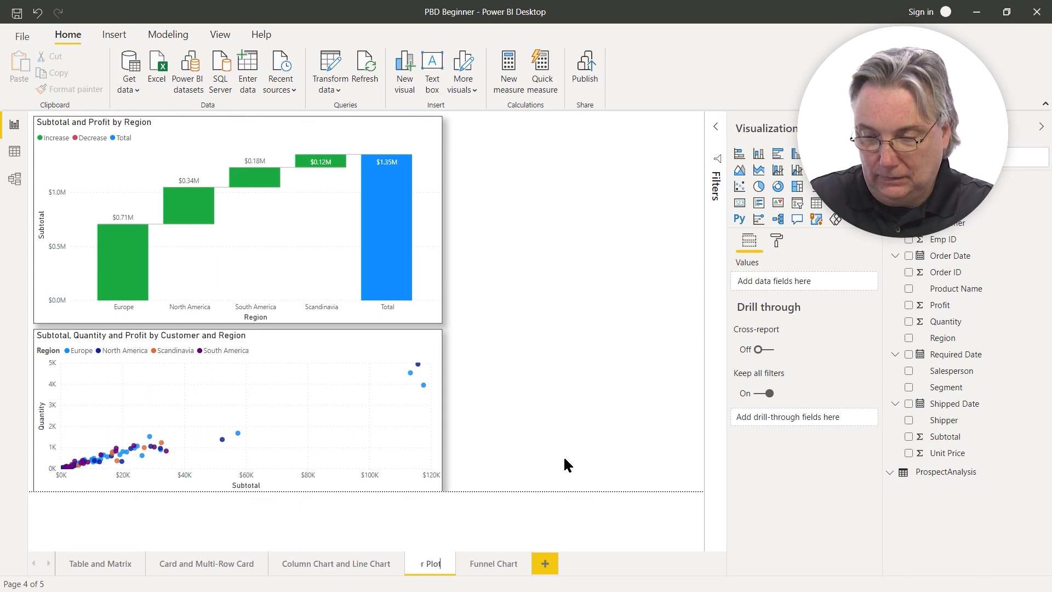
key(Return)
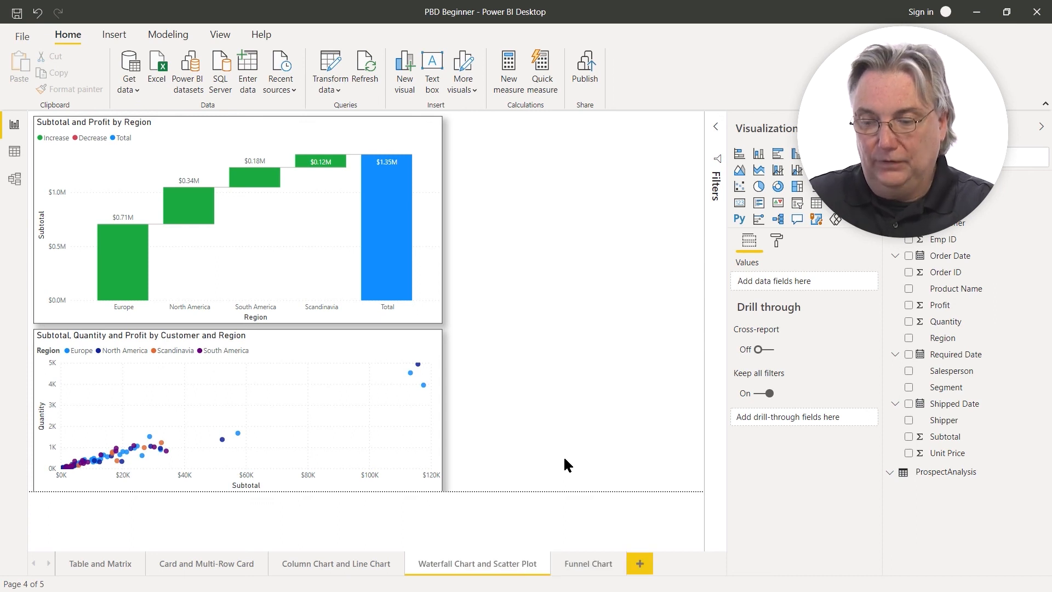